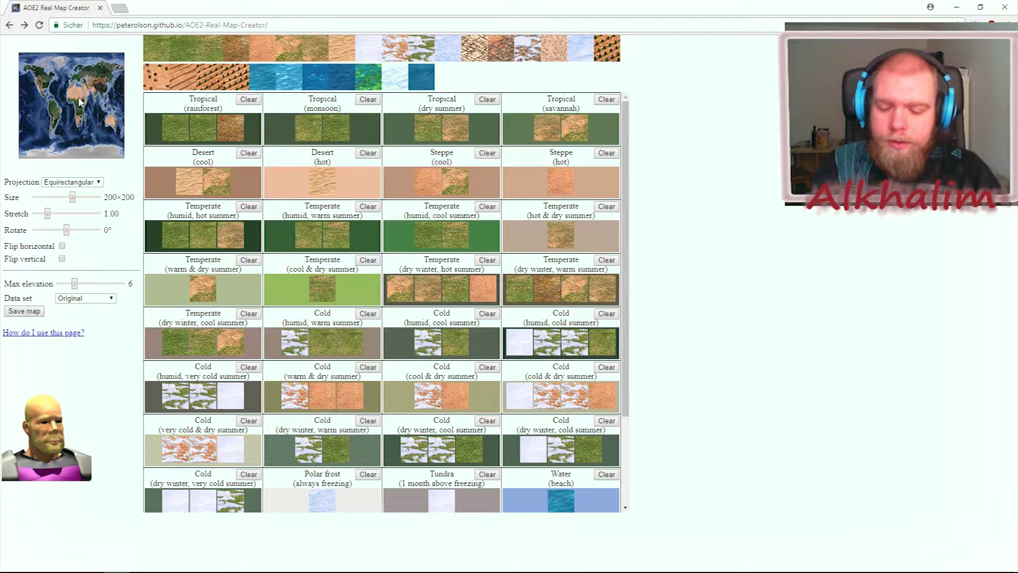
- Show the page in fullscreen and turn the world map toward Europe
{"action": "key", "text": "F11"}
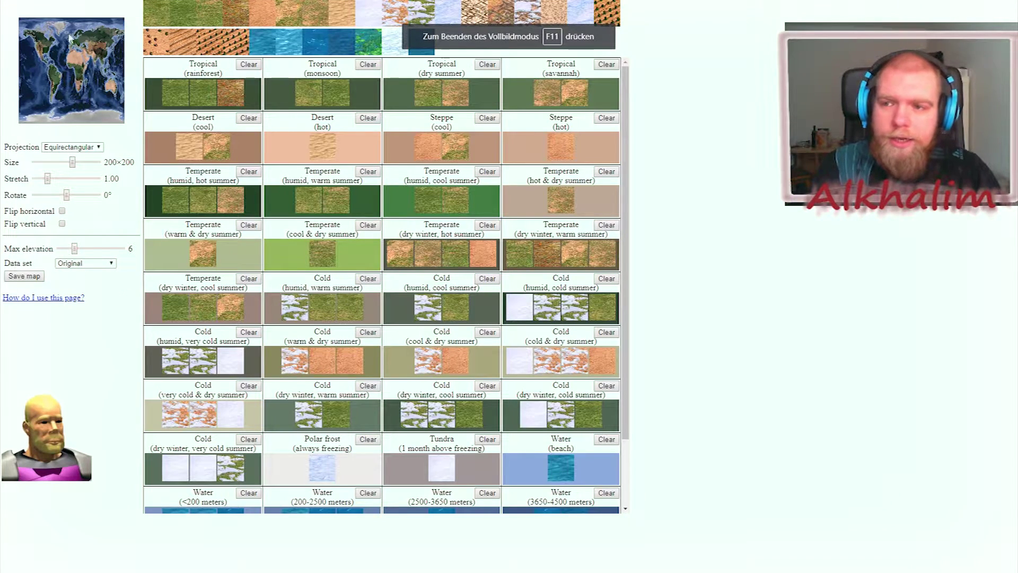
{"action": "left_click", "coordinate": [79, 77]}
{"action": "left_click", "coordinate": [79, 75]}
{"action": "left_click", "coordinate": [80, 73]}
{"action": "left_click", "coordinate": [80, 70]}
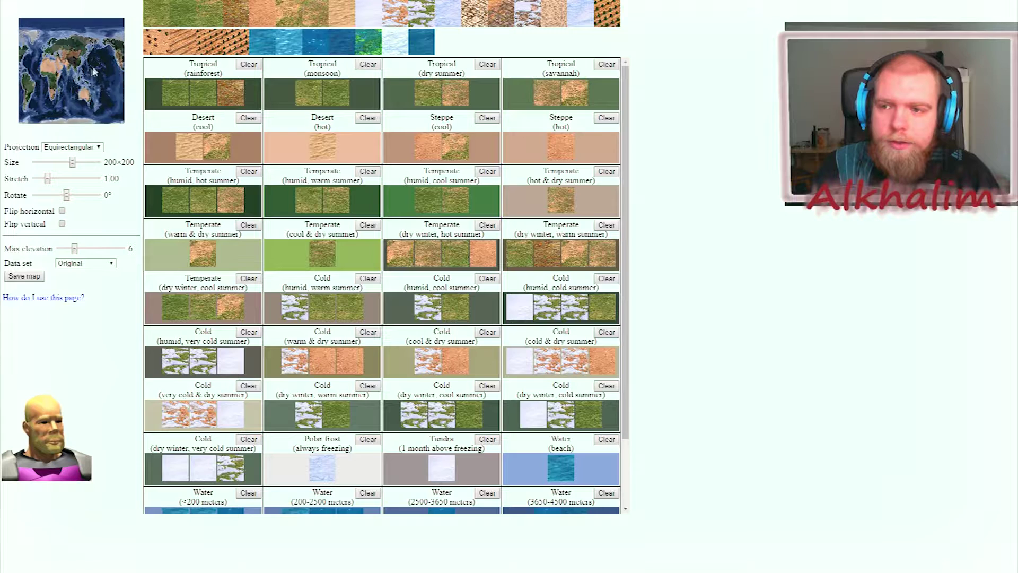
{"action": "left_click", "coordinate": [80, 69]}
{"action": "left_click", "coordinate": [59, 72]}
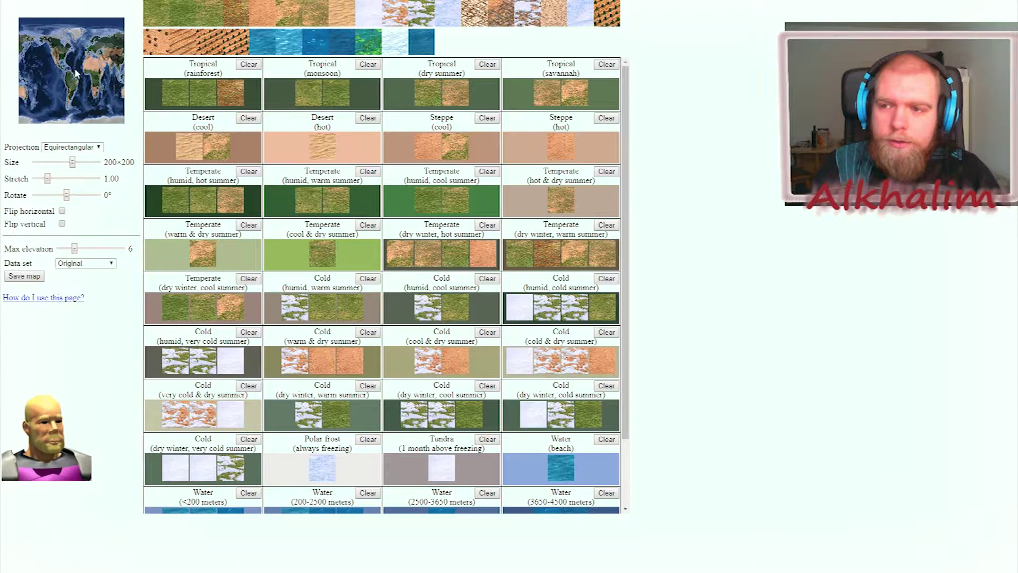
{"action": "left_click", "coordinate": [53, 73]}
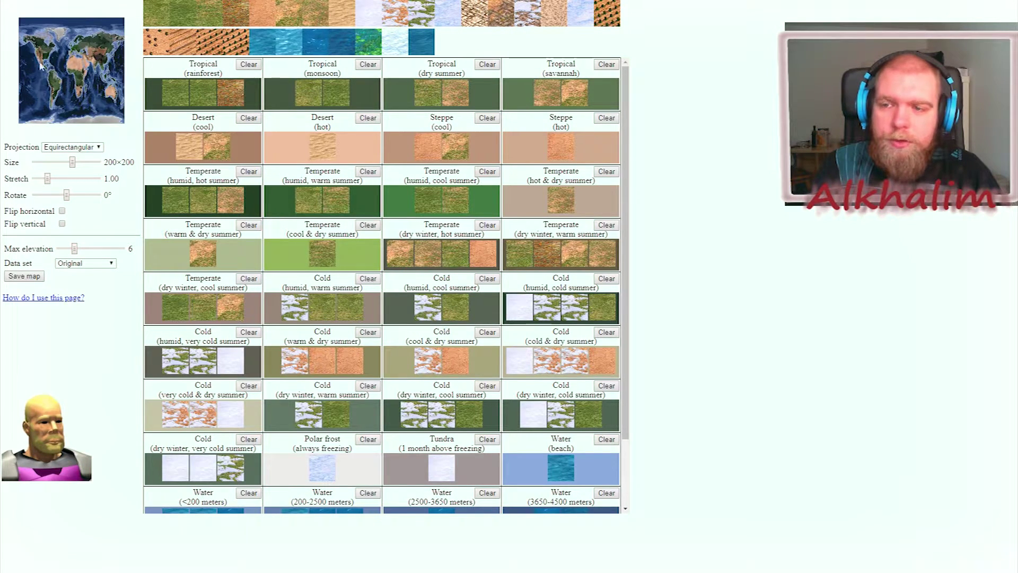
- Centre the map on Europe and the North Atlantic, then zoom in on the British Isles
{"action": "left_click", "coordinate": [69, 66]}
{"action": "left_click", "coordinate": [68, 64]}
{"action": "left_click", "coordinate": [84, 50]}
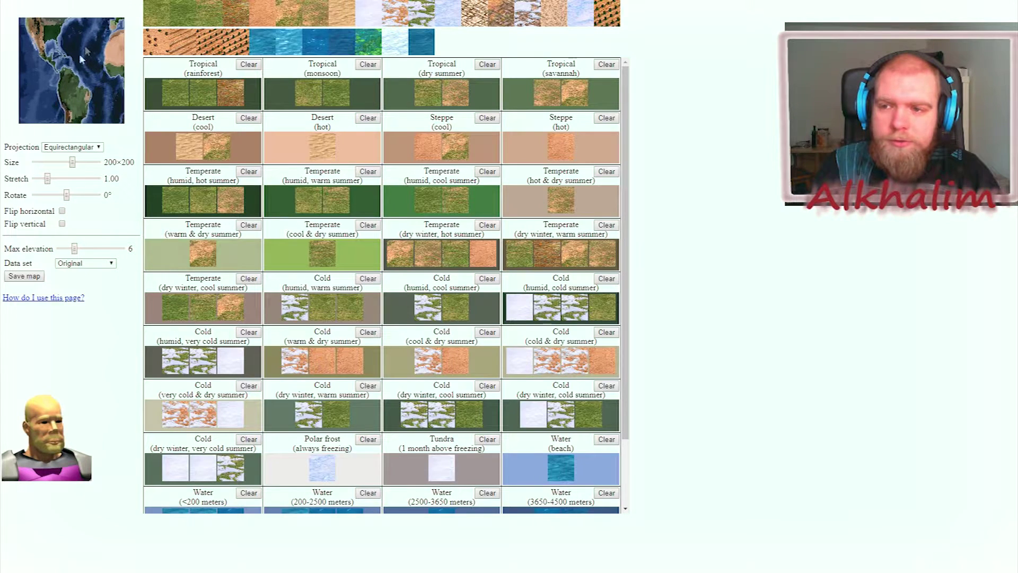
{"action": "left_click", "coordinate": [65, 84]}
{"action": "left_click", "coordinate": [86, 67]}
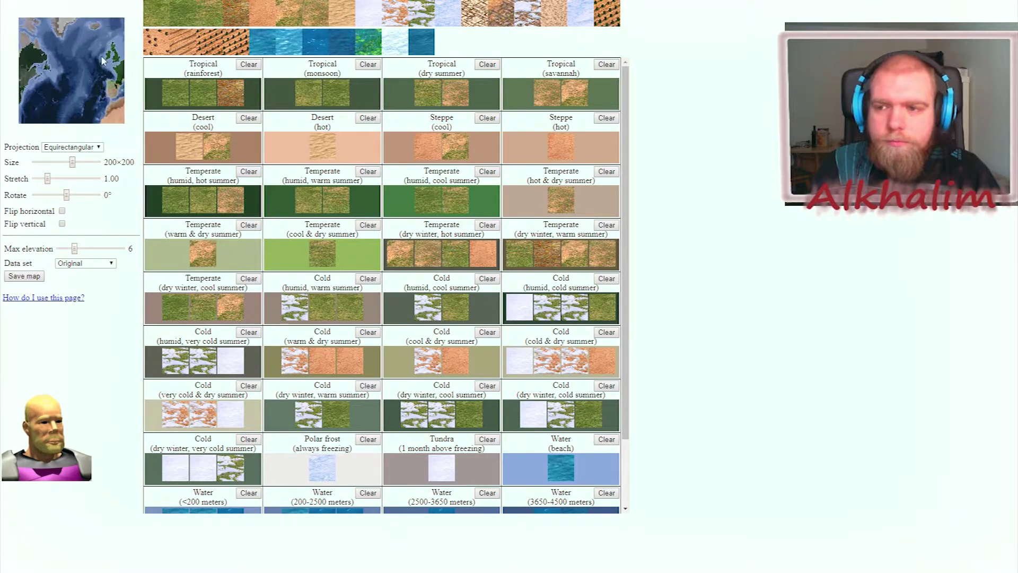
{"action": "left_click", "coordinate": [54, 82]}
{"action": "scroll", "coordinate": [55, 82], "scroll_direction": "up", "scroll_amount": 5}
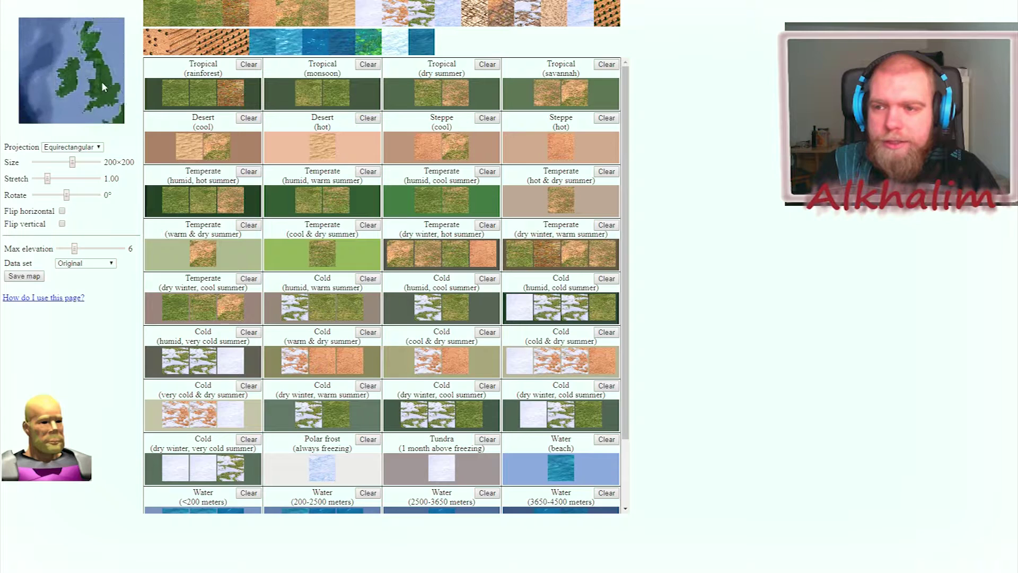
{"action": "scroll", "coordinate": [85, 84], "scroll_direction": "up", "scroll_amount": 2}
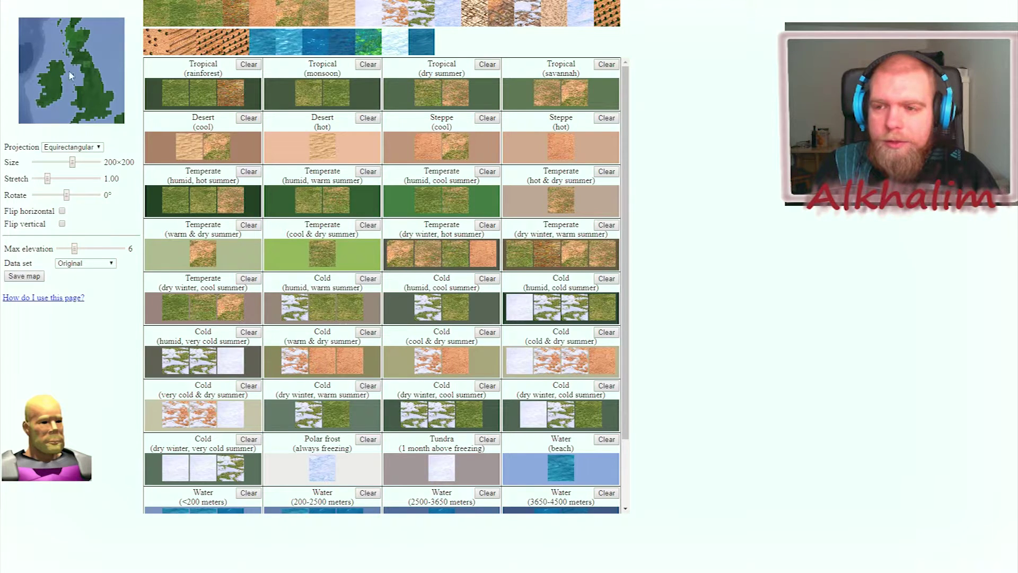
- Try the Cylindrical projection, settle on Mercator, and recentre the preview on Britain
{"action": "left_click", "coordinate": [73, 147]}
{"action": "left_click", "coordinate": [75, 148]}
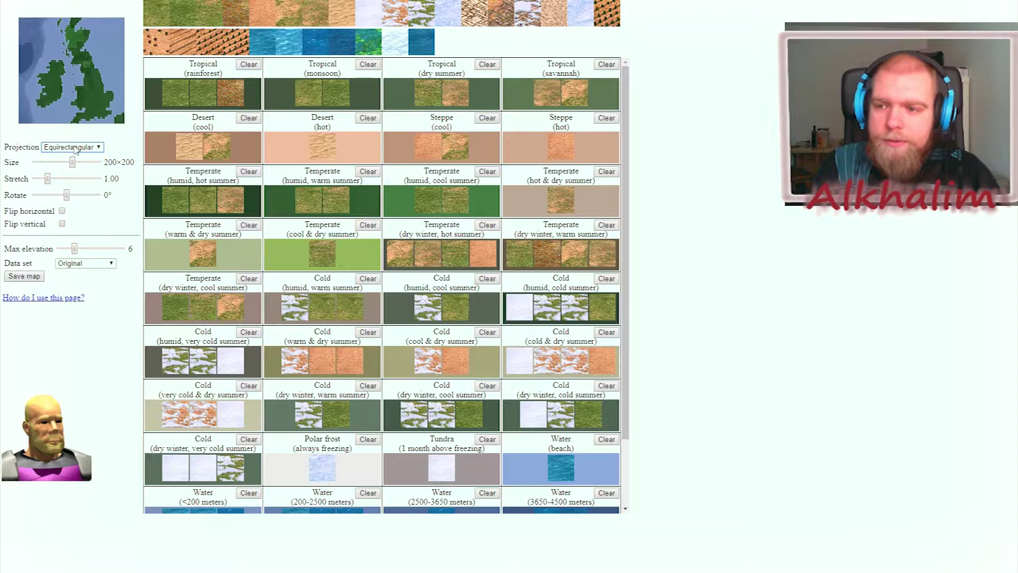
{"action": "left_click", "coordinate": [75, 149]}
{"action": "left_click", "coordinate": [75, 148]}
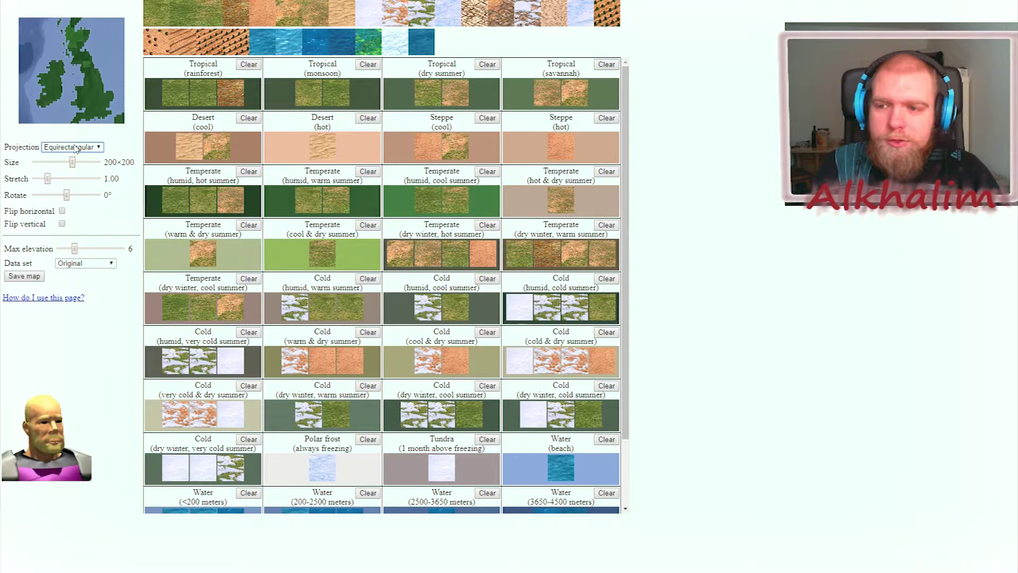
{"action": "left_click", "coordinate": [75, 149]}
{"action": "left_click", "coordinate": [75, 166]}
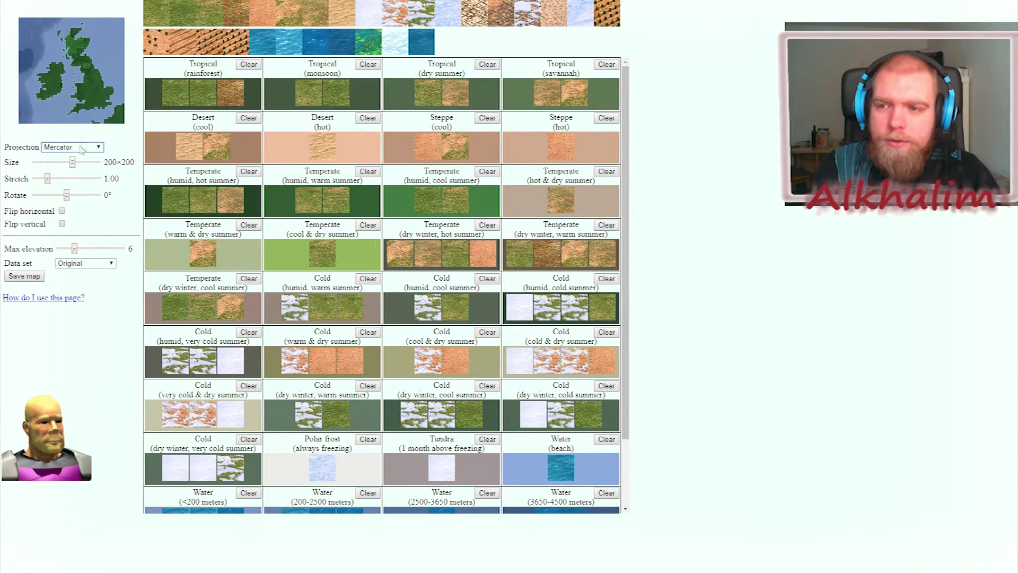
{"action": "left_click", "coordinate": [80, 149]}
{"action": "left_click", "coordinate": [80, 175]}
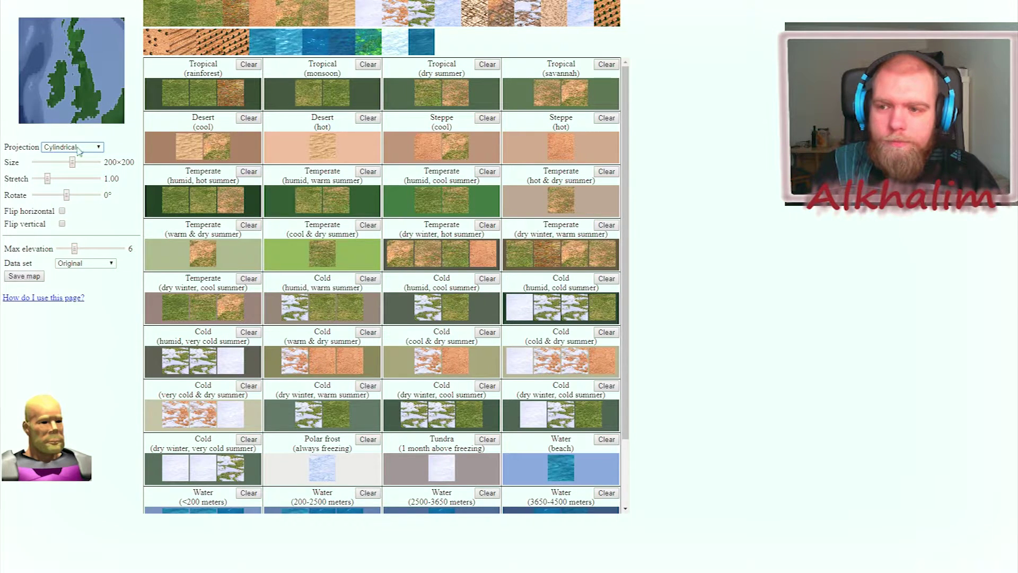
{"action": "left_click", "coordinate": [79, 147]}
{"action": "left_click", "coordinate": [76, 166]}
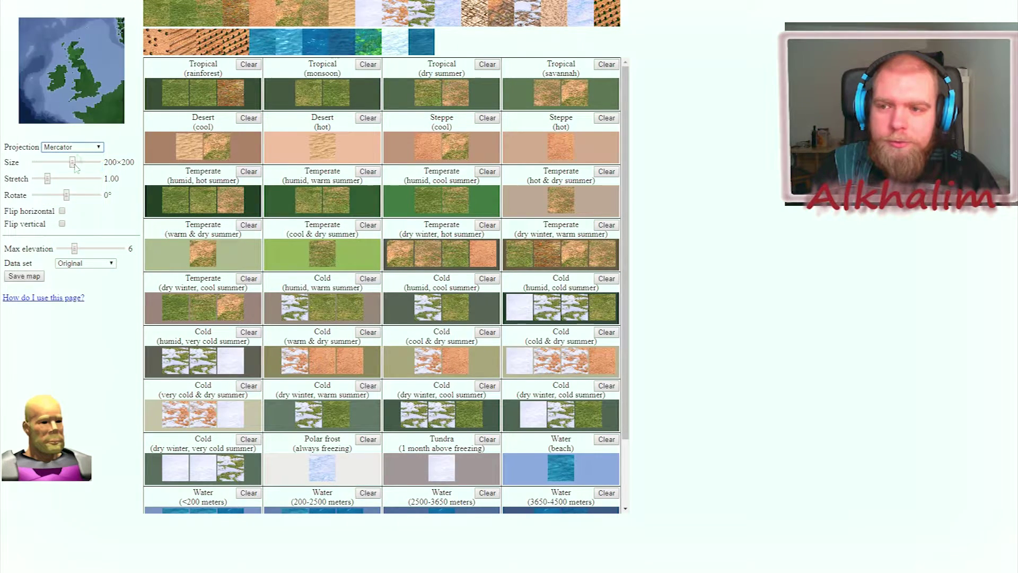
{"action": "left_click", "coordinate": [85, 71]}
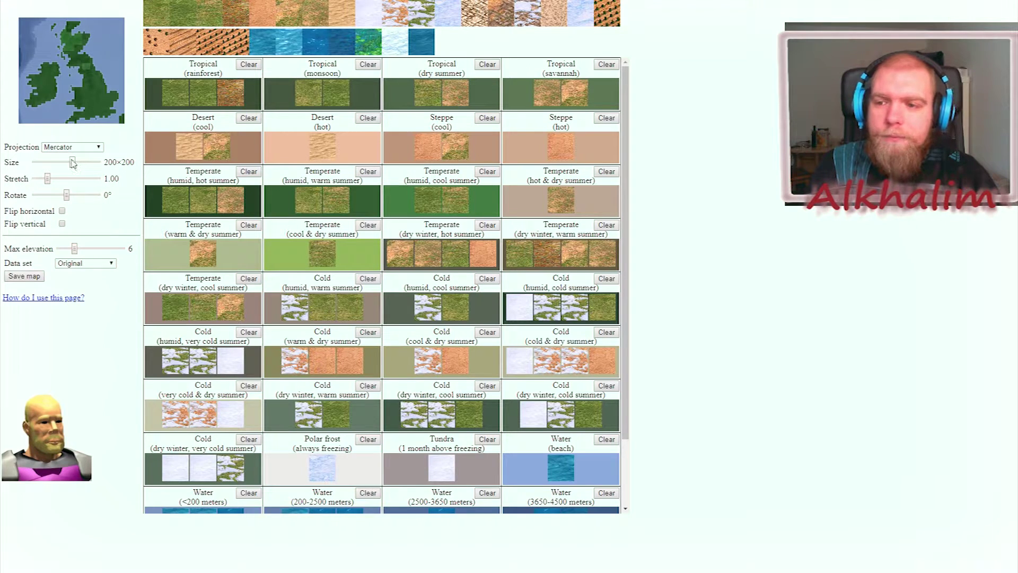
- Set the map size to 225×225 after briefly trying 255×255
{"action": "left_click_drag", "start_coordinate": [73, 163], "coordinate": [98, 167]}
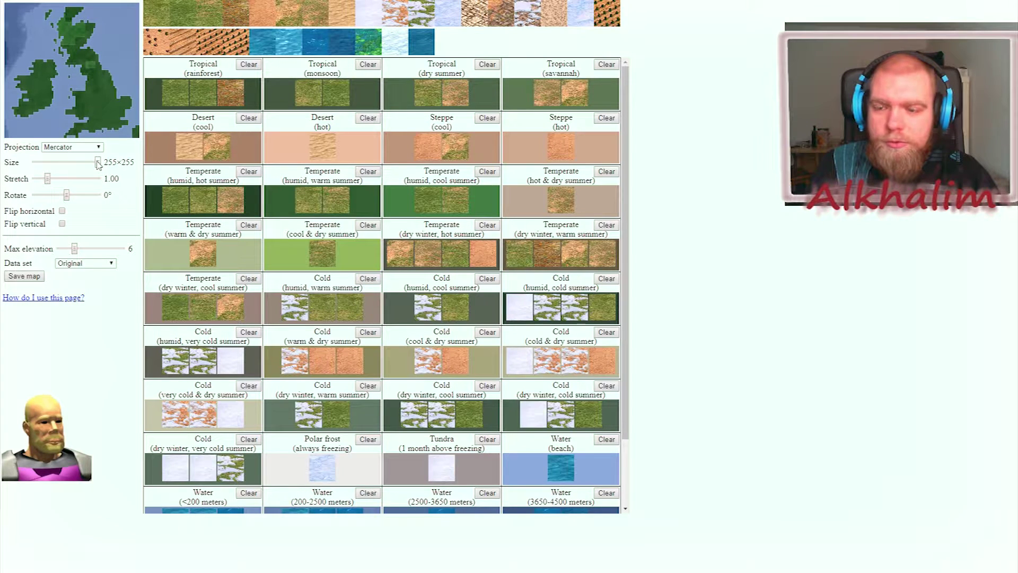
{"action": "mouse_move", "coordinate": [97, 164]}
{"action": "left_mouse_down"}
{"action": "mouse_move", "coordinate": [11, 160]}
{"action": "mouse_move", "coordinate": [86, 163]}
{"action": "left_mouse_up"}
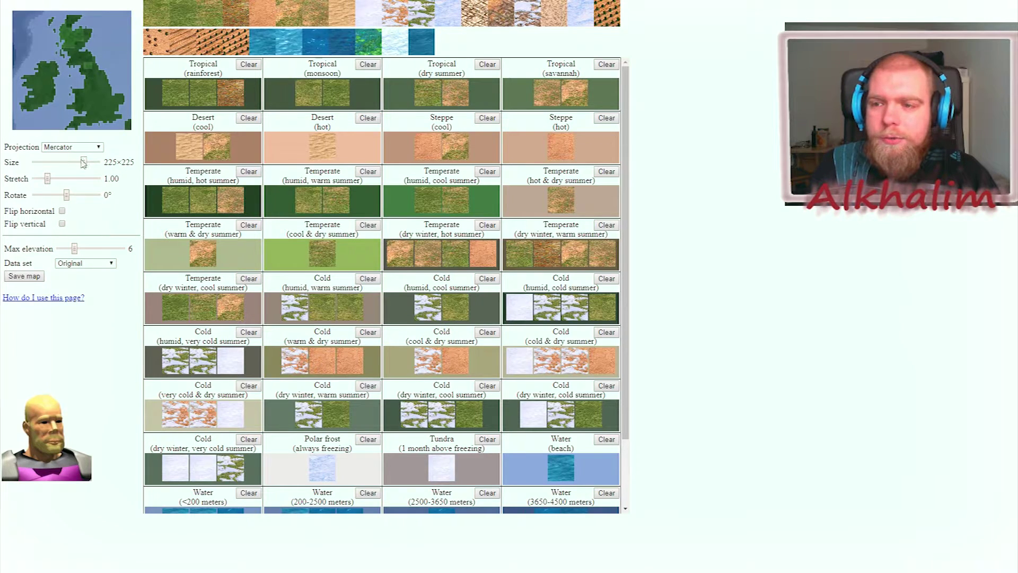
- Drag the Stretch slider from 1.00 to 1.75
{"action": "left_click_drag", "start_coordinate": [47, 179], "coordinate": [62, 178]}
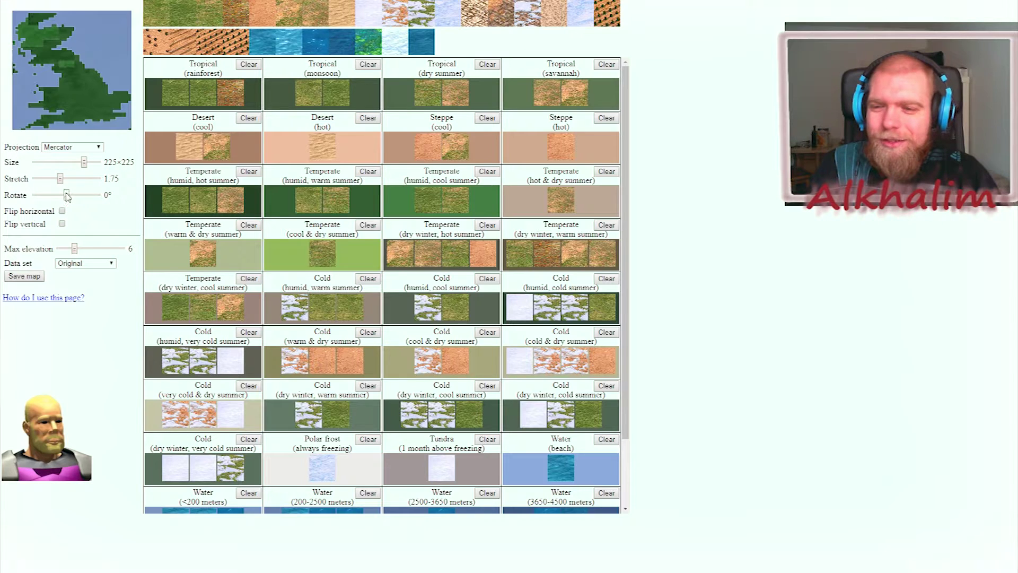
- Rotate the map to -5° so Britain stands upright, after trying -60°
{"action": "mouse_move", "coordinate": [68, 198]}
{"action": "left_mouse_down"}
{"action": "mouse_move", "coordinate": [56, 198]}
{"action": "mouse_move", "coordinate": [68, 197]}
{"action": "left_mouse_up"}
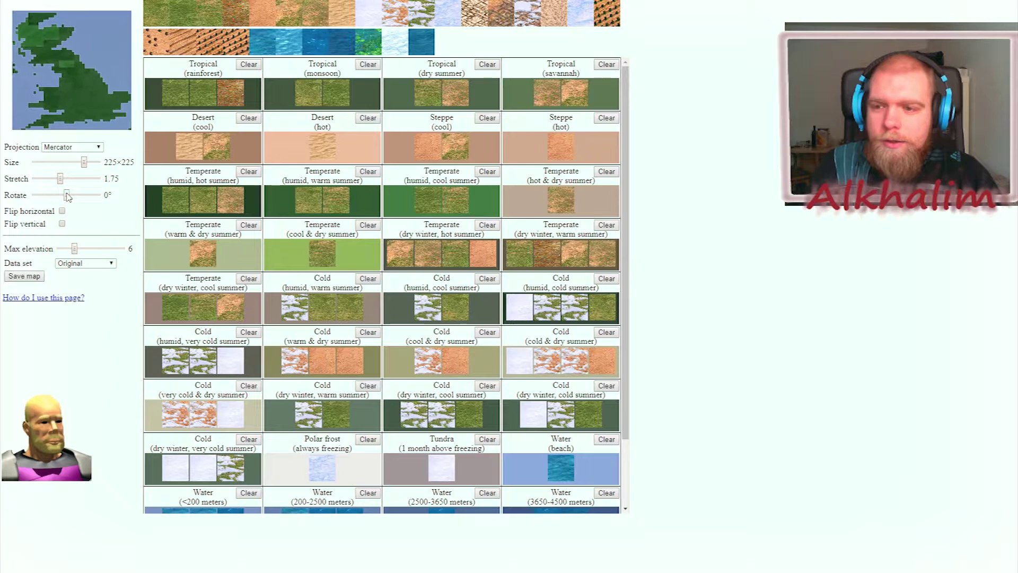
{"action": "left_click", "coordinate": [108, 197]}
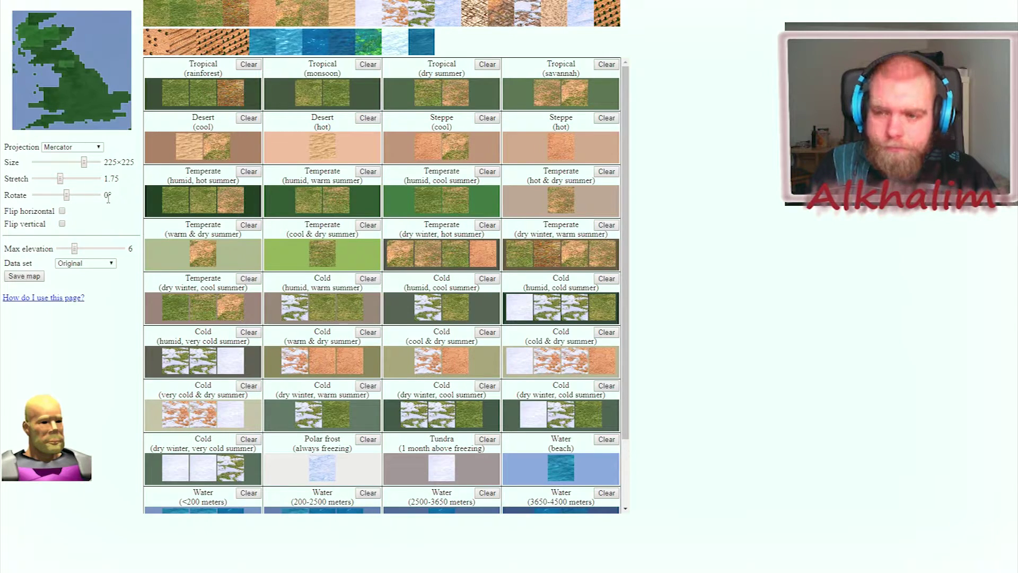
{"action": "left_click_drag", "start_coordinate": [69, 196], "coordinate": [54, 196]}
{"action": "left_click", "coordinate": [57, 194]}
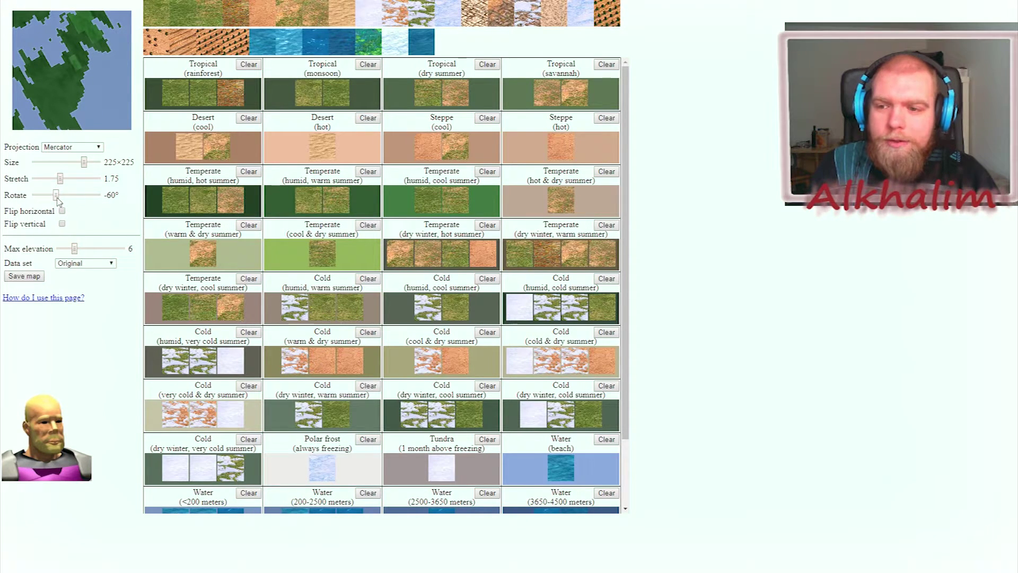
{"action": "left_click_drag", "start_coordinate": [57, 197], "coordinate": [65, 197]}
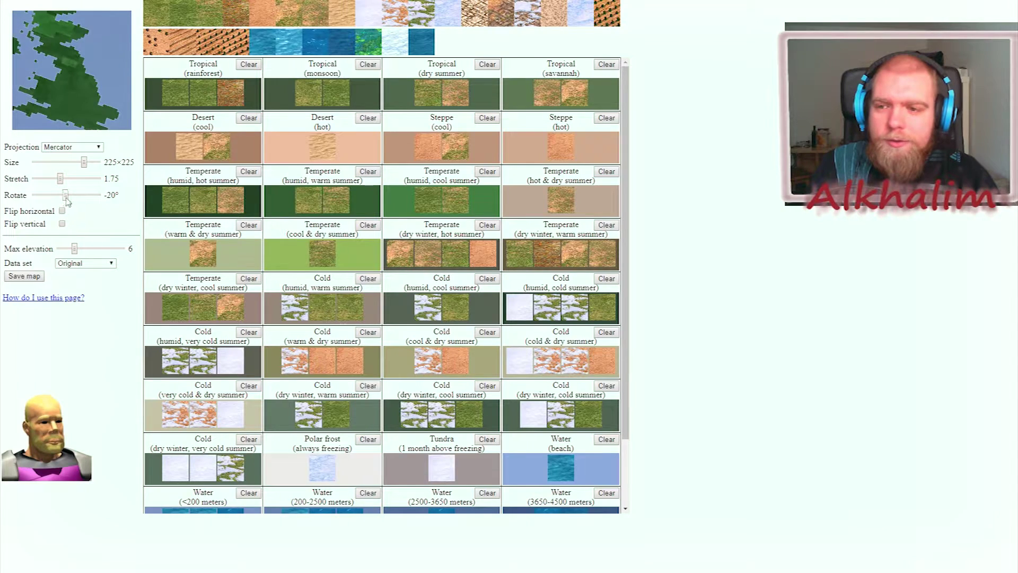
- Toggle Flip horizontal and Flip vertical on and back off, leaving the map unmirrored
{"action": "left_click", "coordinate": [62, 212]}
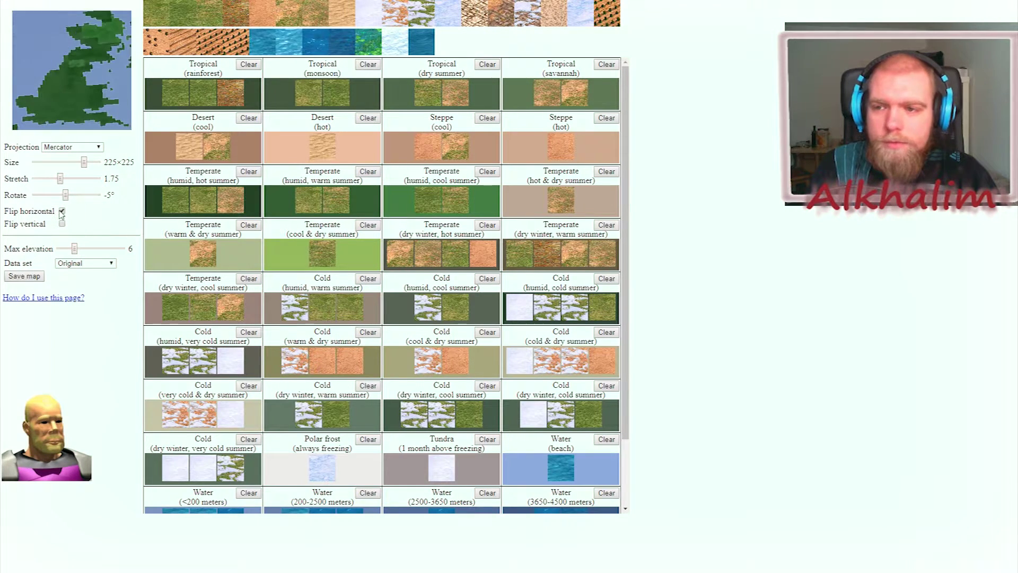
{"action": "left_click", "coordinate": [61, 212]}
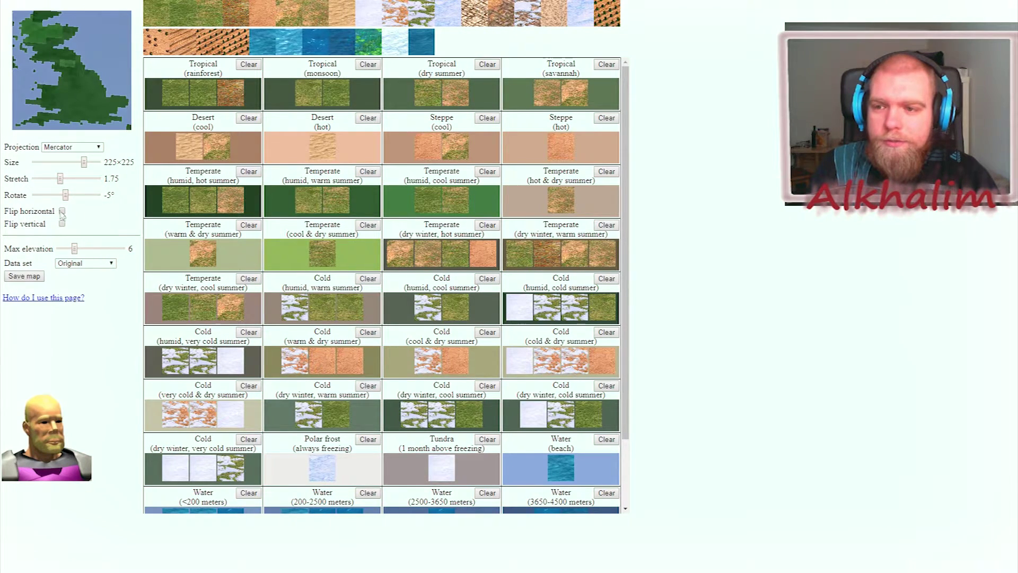
{"action": "left_click", "coordinate": [63, 223]}
{"action": "left_click", "coordinate": [62, 223]}
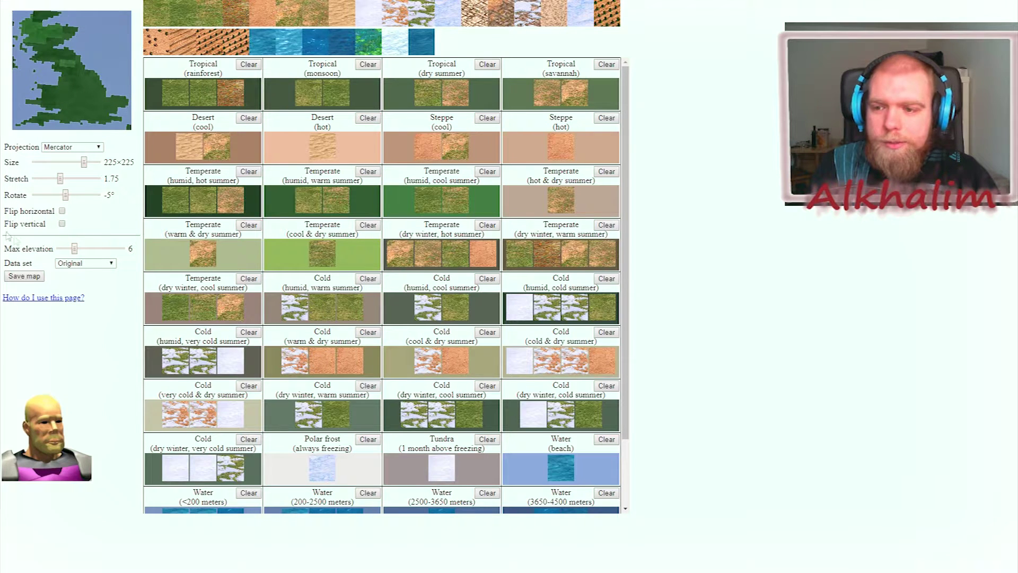
- Drop Max elevation to 0, then raise it until it reads 15
{"action": "left_click_drag", "start_coordinate": [71, 249], "coordinate": [134, 251]}
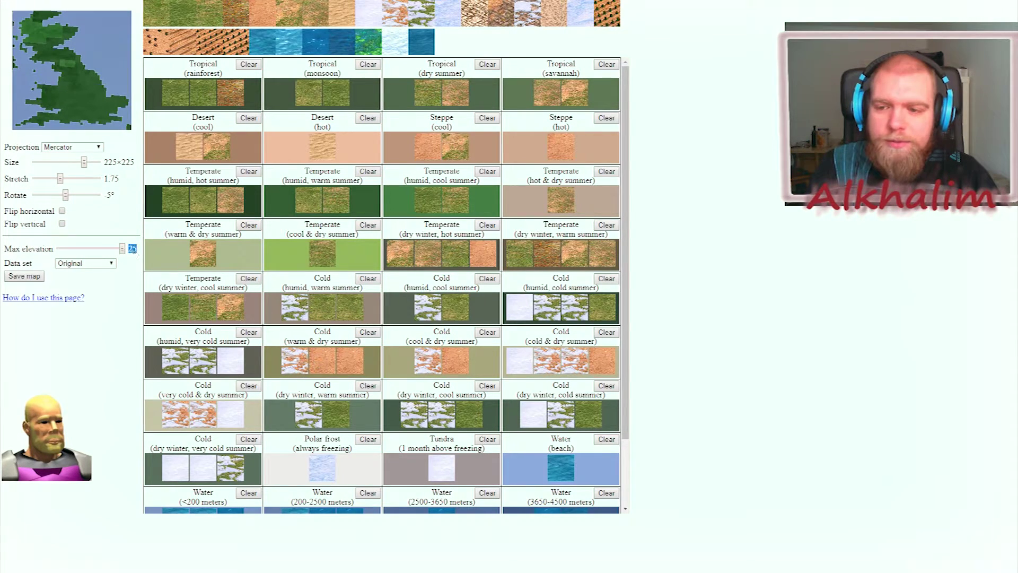
{"action": "left_click", "coordinate": [131, 252]}
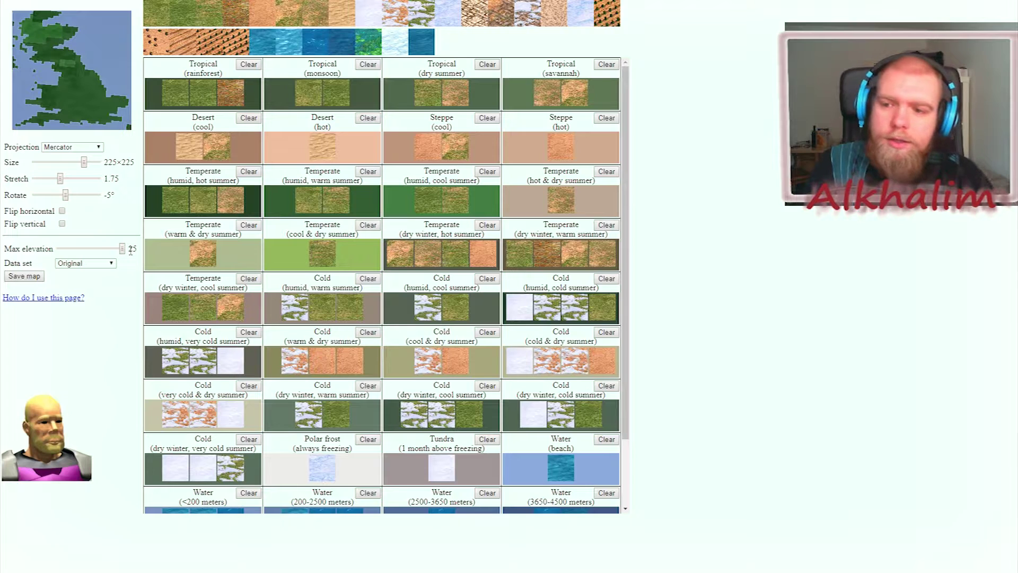
{"action": "left_click_drag", "start_coordinate": [114, 248], "coordinate": [64, 248]}
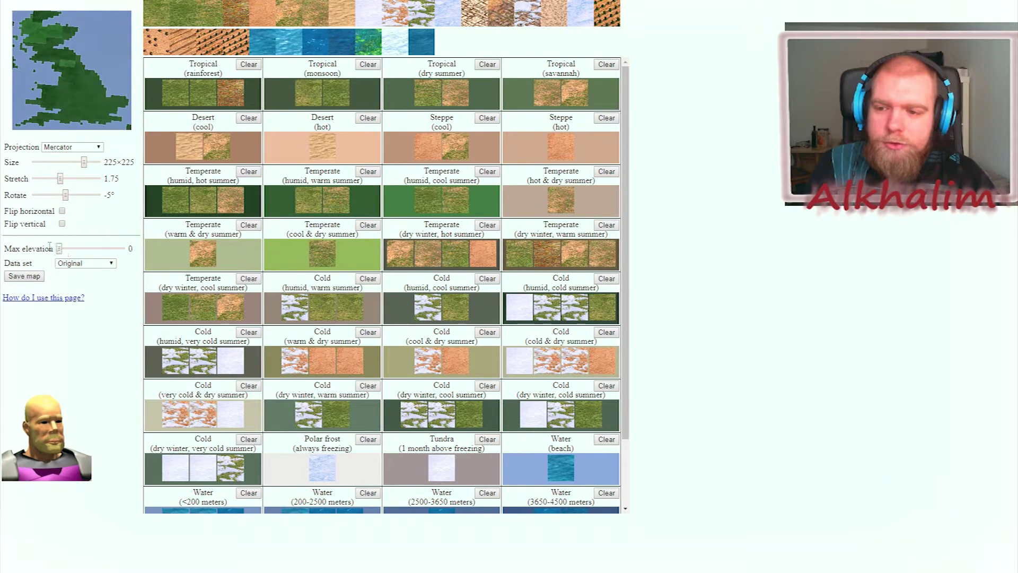
{"action": "left_click", "coordinate": [67, 249]}
{"action": "left_click_drag", "start_coordinate": [68, 250], "coordinate": [74, 254]}
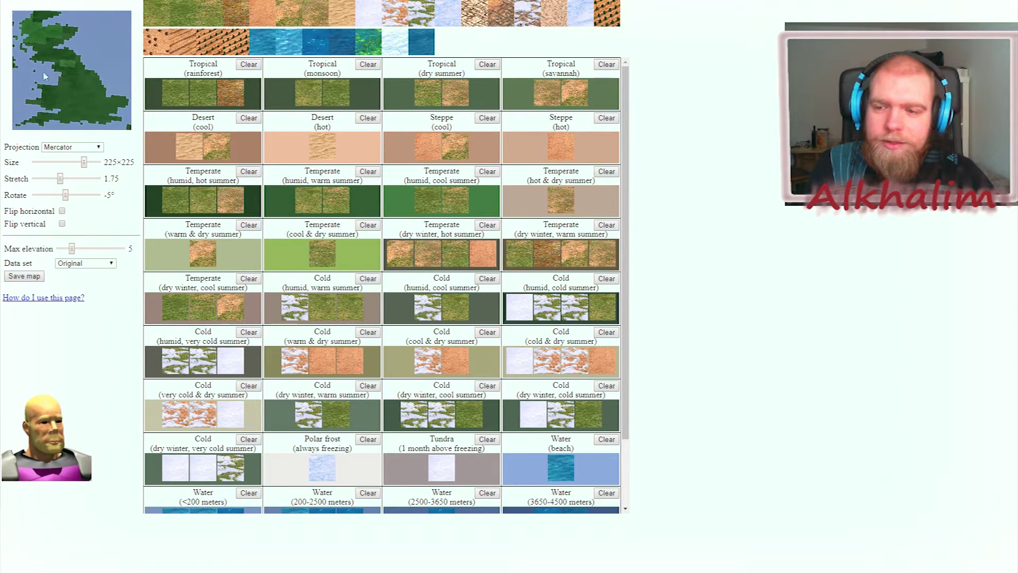
{"action": "left_click_drag", "start_coordinate": [72, 249], "coordinate": [104, 253]}
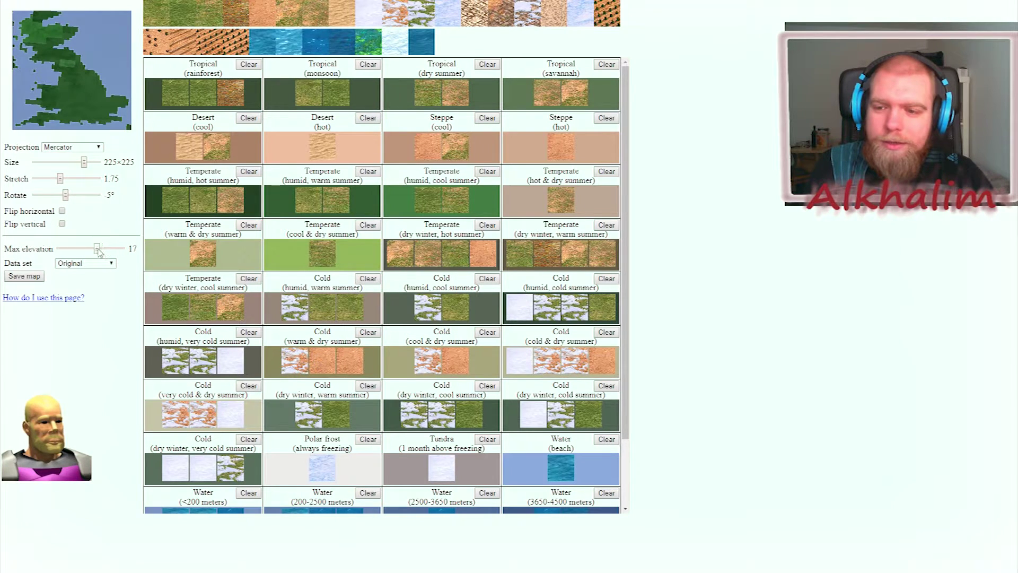
{"action": "left_click", "coordinate": [96, 264]}
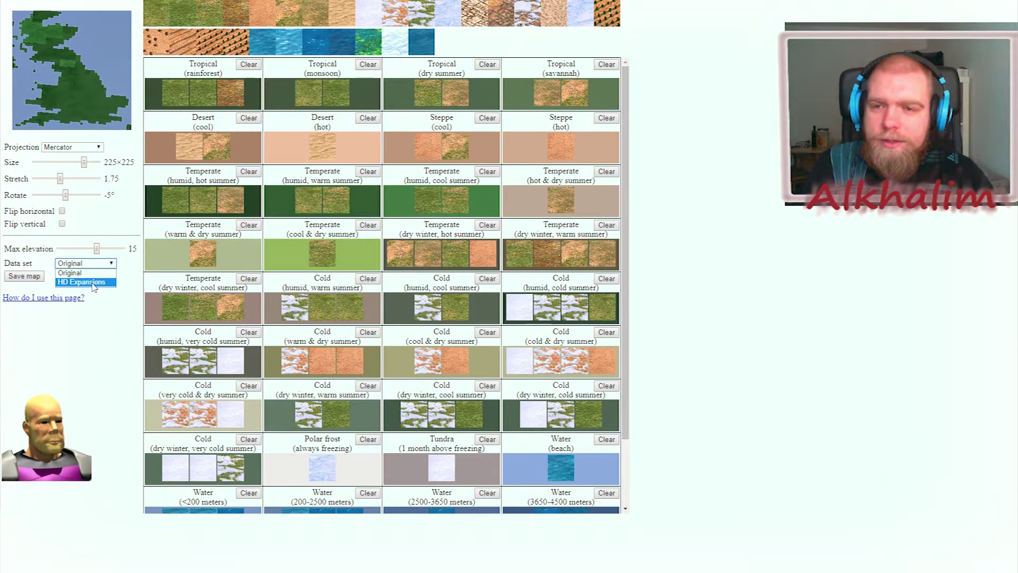
- Choose HD Expansions as the data set and scroll down the climate table
{"action": "left_click", "coordinate": [93, 283]}
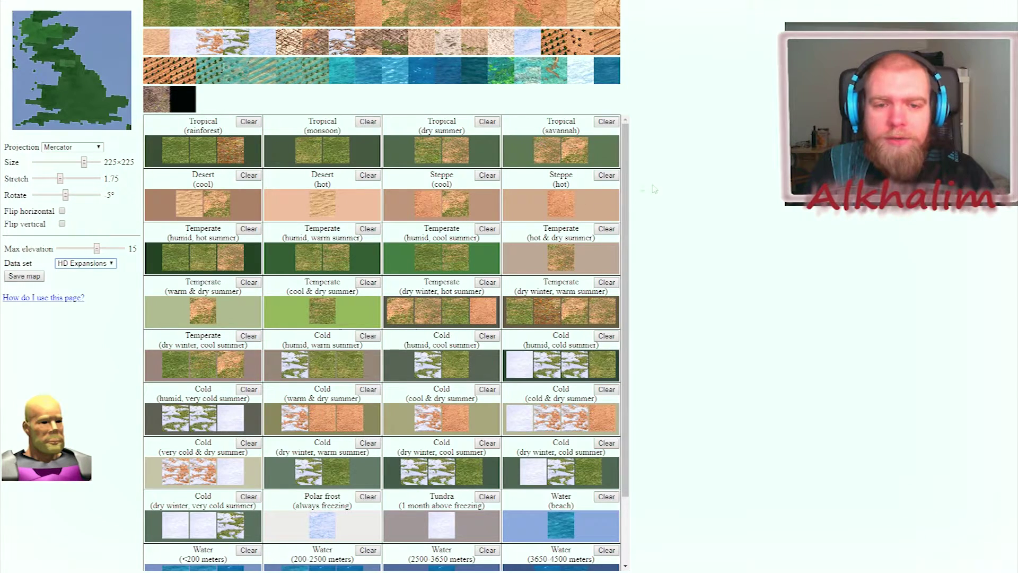
{"action": "left_click_drag", "start_coordinate": [626, 179], "coordinate": [628, 253]}
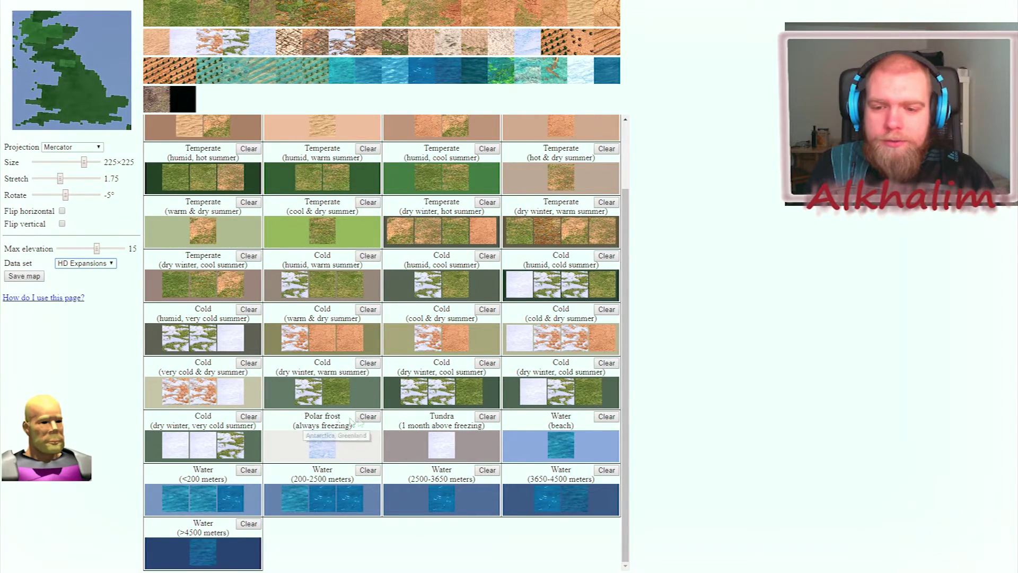
- Select and then deselect the Polar frost climate name in the table
{"action": "scroll", "coordinate": [318, 314], "scroll_direction": "up", "scroll_amount": 3}
{"action": "scroll", "coordinate": [326, 434], "scroll_direction": "down", "scroll_amount": 3}
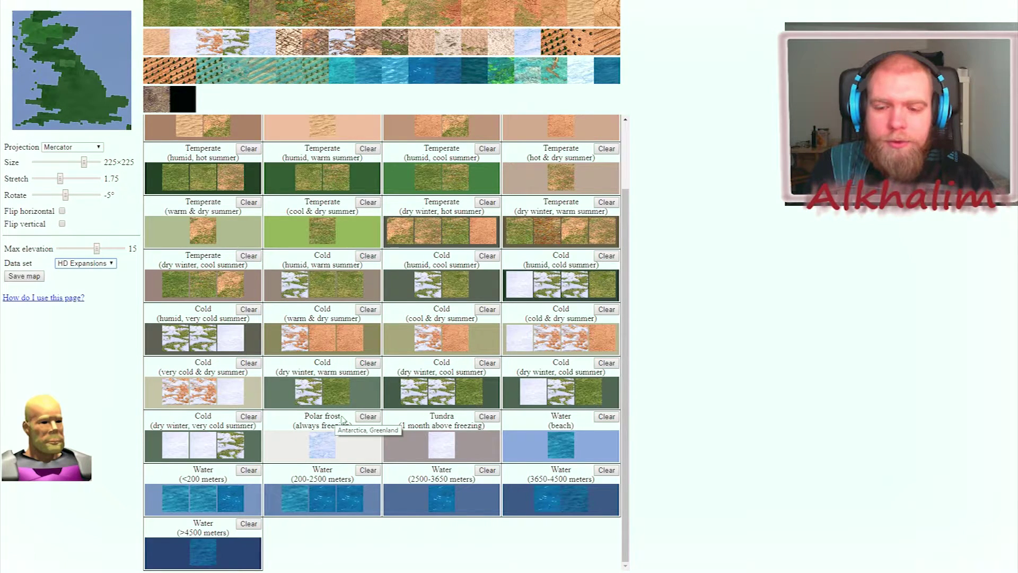
{"action": "left_click_drag", "start_coordinate": [353, 429], "coordinate": [300, 416]}
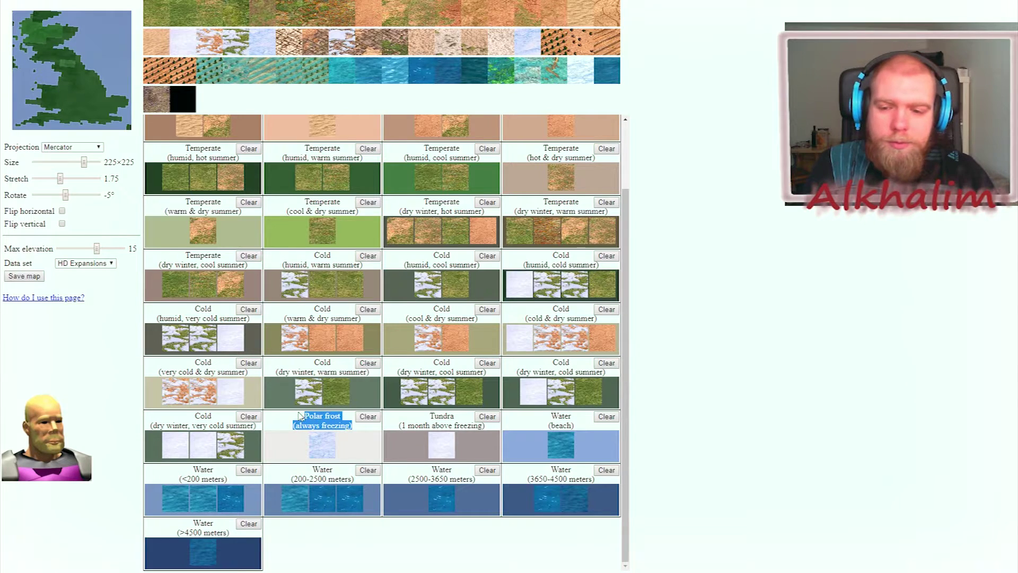
{"action": "left_click", "coordinate": [301, 416]}
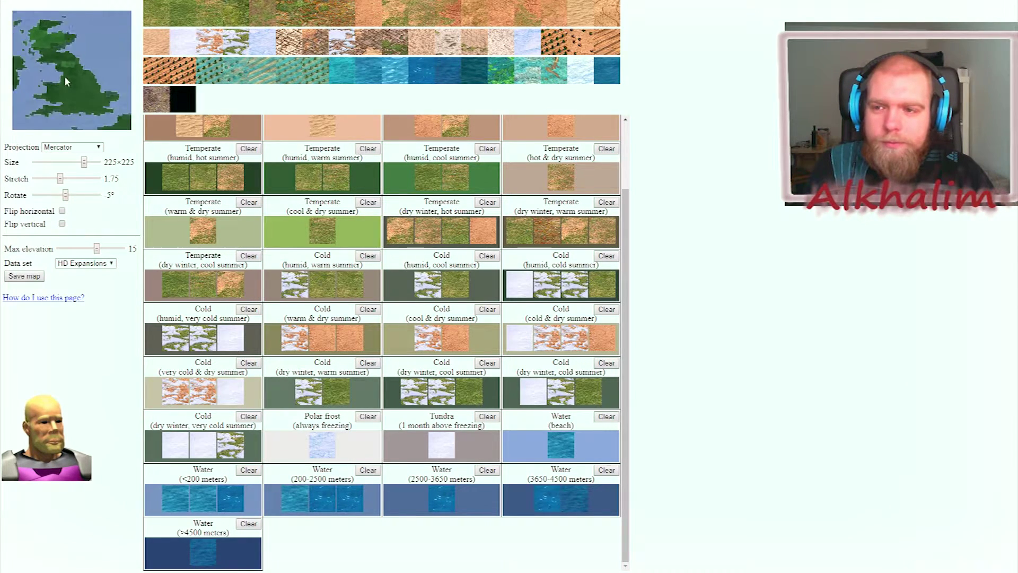
- Zoom the preview onto Greenland's ice edge and clear Polar frost's ice texture
{"action": "scroll", "coordinate": [66, 78], "scroll_direction": "up", "scroll_amount": 4}
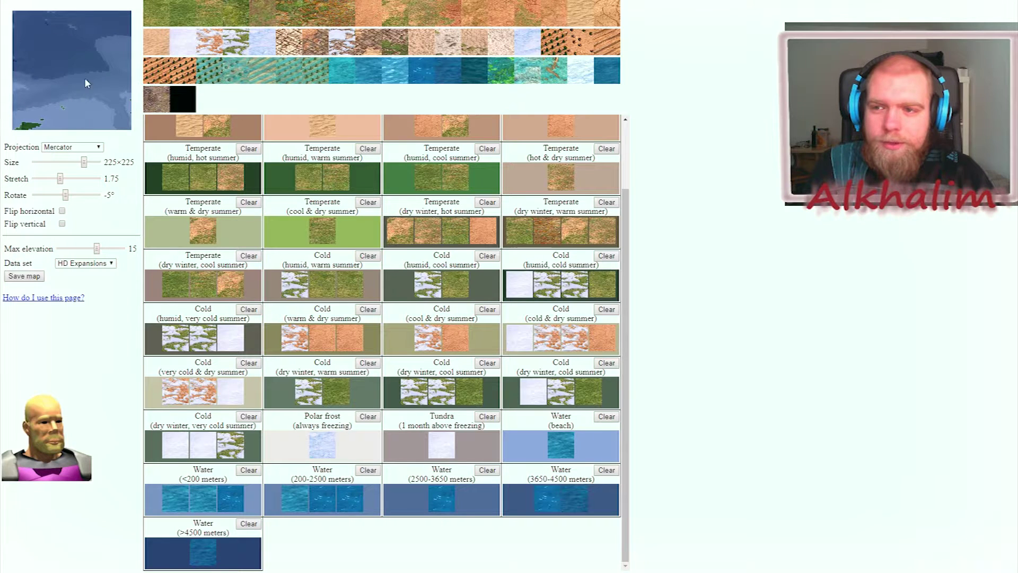
{"action": "scroll", "coordinate": [85, 79], "scroll_direction": "down", "scroll_amount": 4}
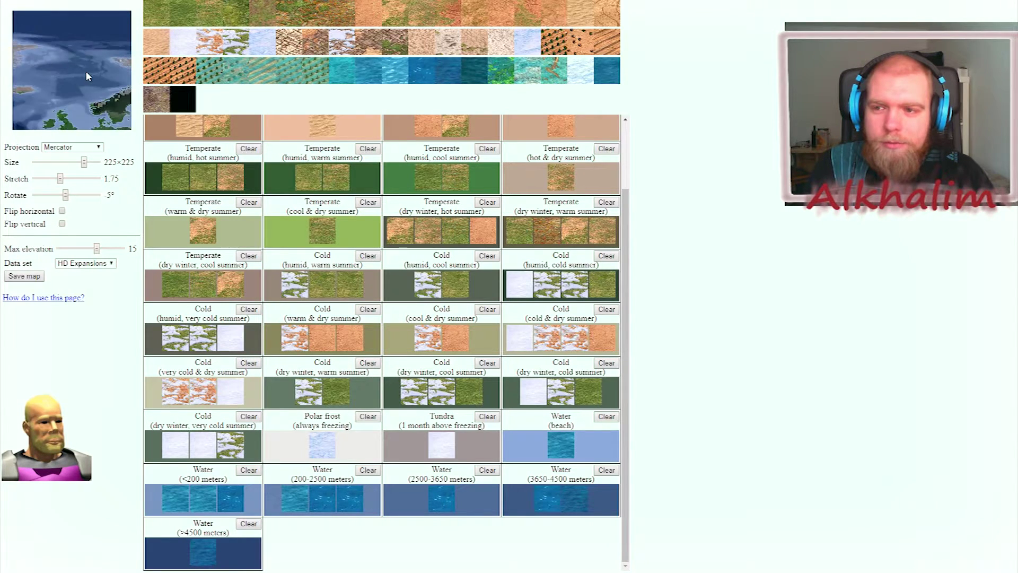
{"action": "scroll", "coordinate": [85, 71], "scroll_direction": "up", "scroll_amount": 4}
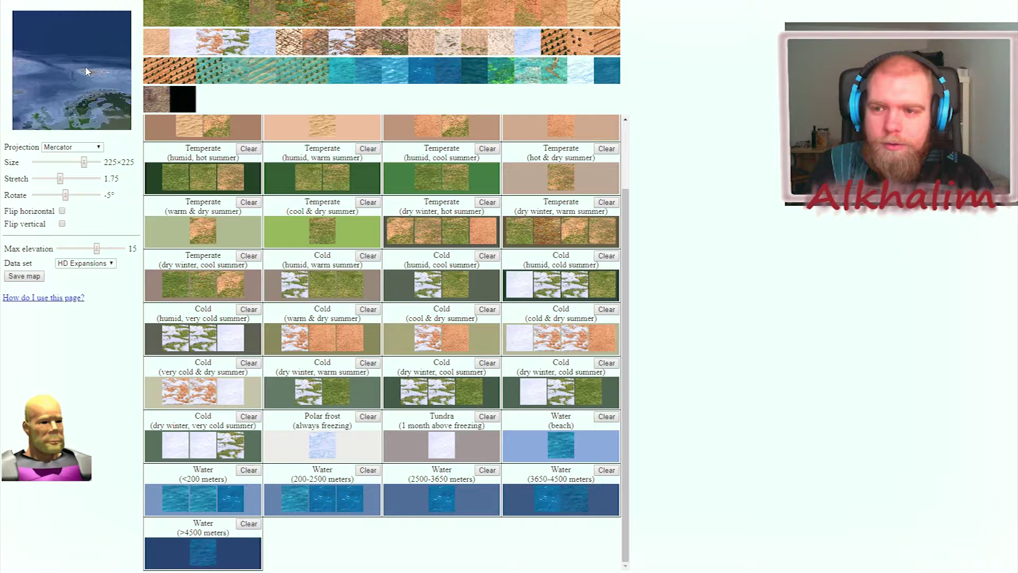
{"action": "scroll", "coordinate": [85, 71], "scroll_direction": "up", "scroll_amount": 4}
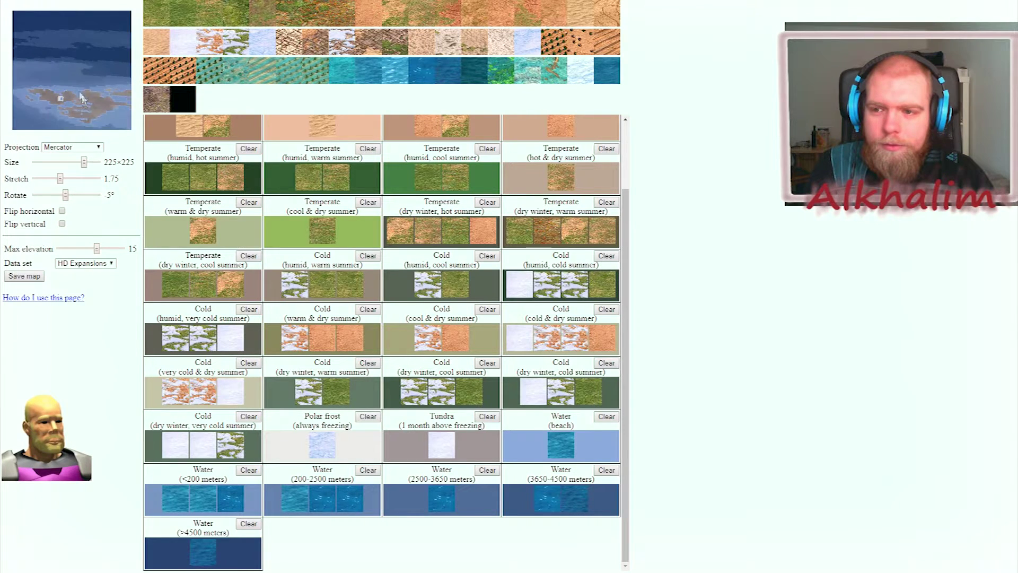
{"action": "scroll", "coordinate": [81, 97], "scroll_direction": "up", "scroll_amount": 4}
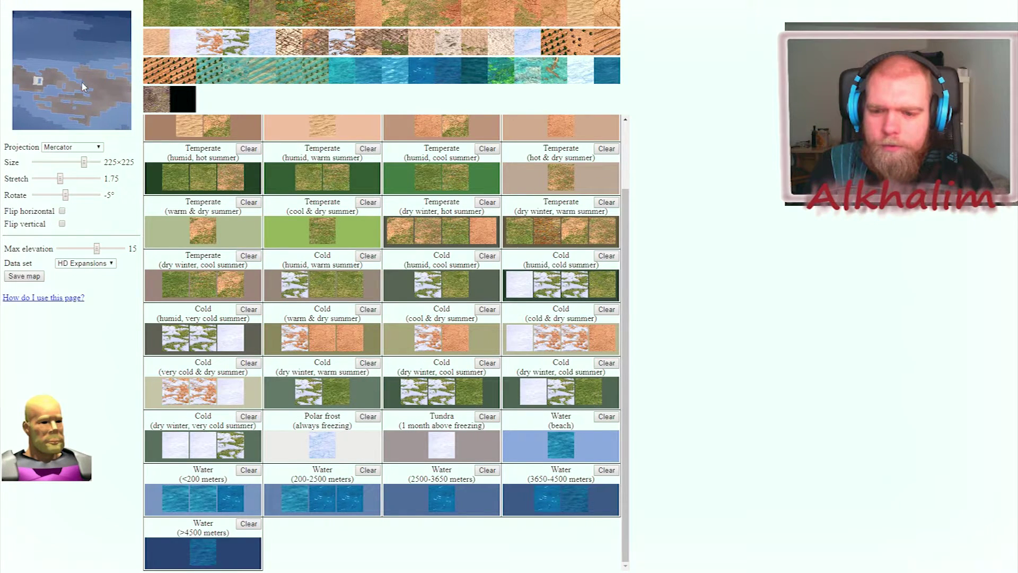
{"action": "scroll", "coordinate": [82, 84], "scroll_direction": "down", "scroll_amount": 5}
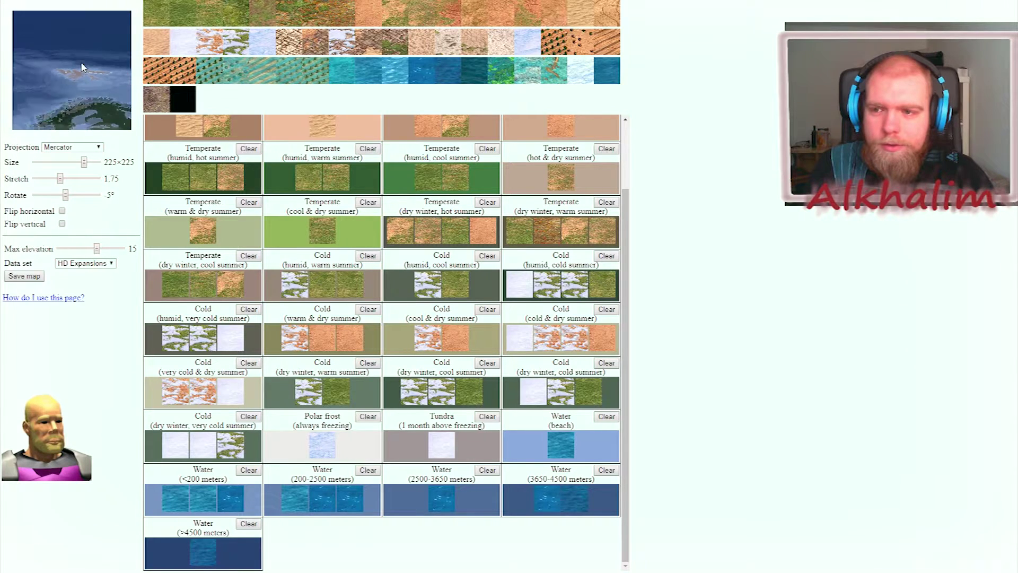
{"action": "scroll", "coordinate": [82, 66], "scroll_direction": "down", "scroll_amount": 5}
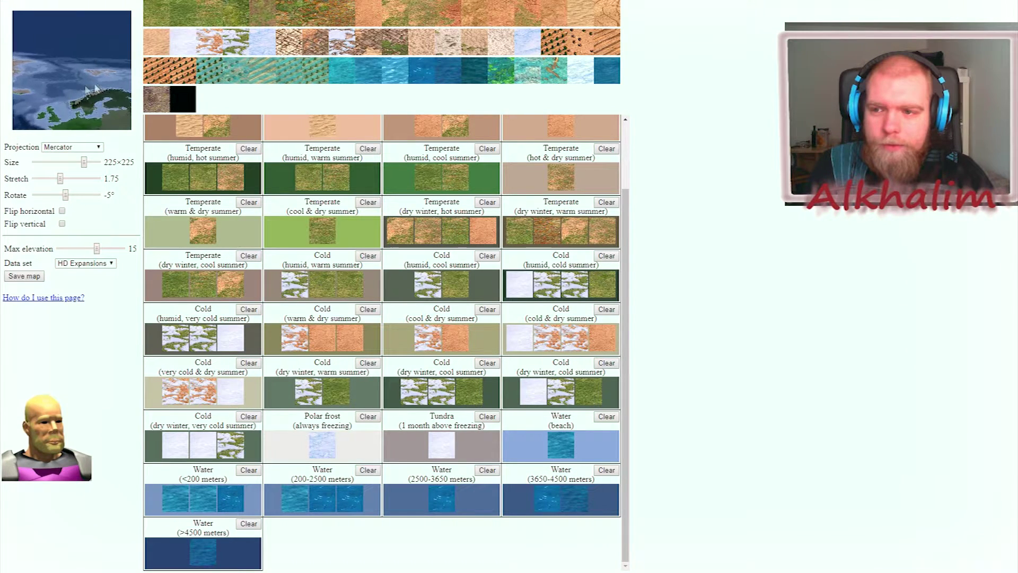
{"action": "scroll", "coordinate": [65, 79], "scroll_direction": "up", "scroll_amount": 5}
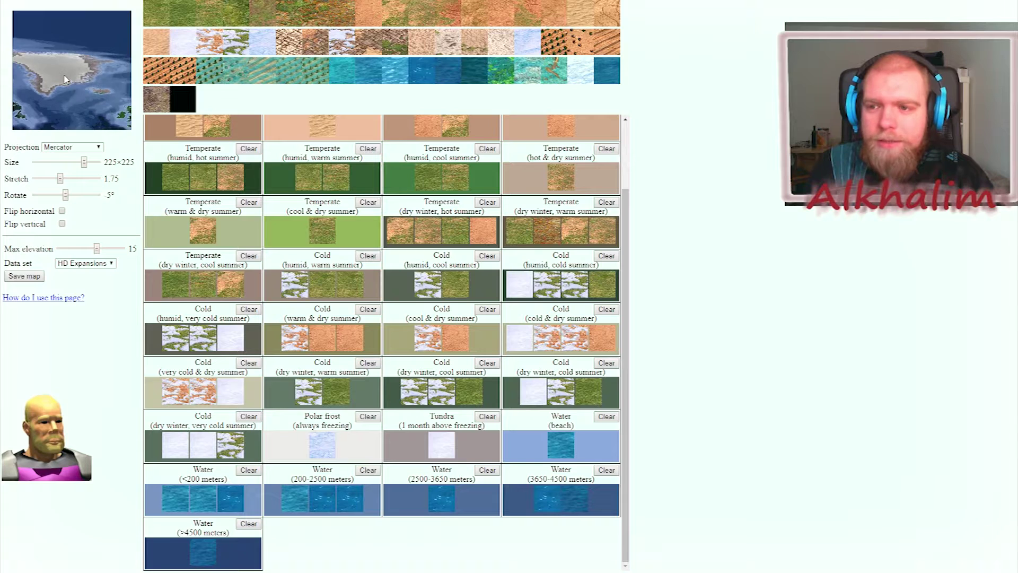
{"action": "scroll", "coordinate": [65, 78], "scroll_direction": "up", "scroll_amount": 5}
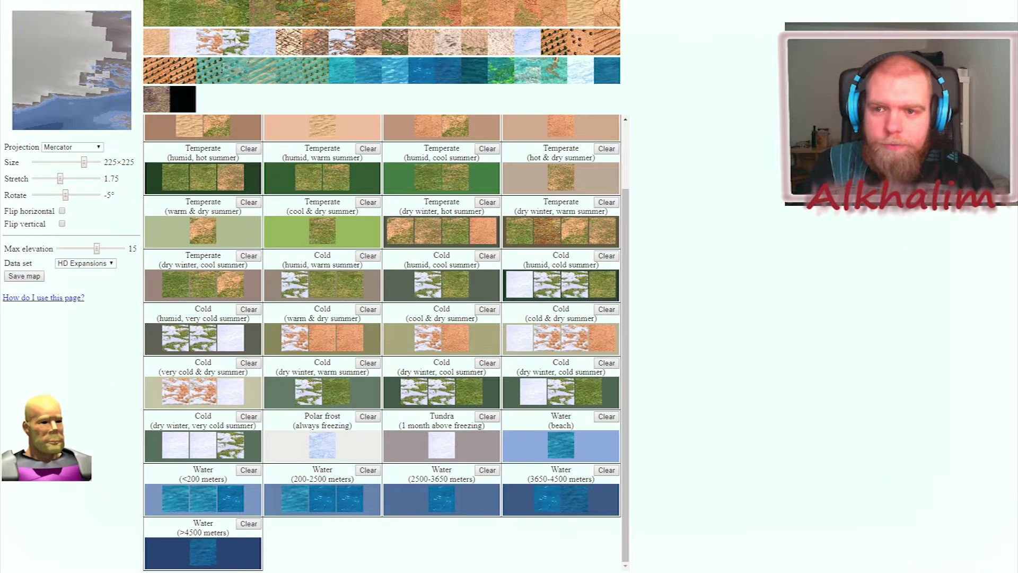
{"action": "left_click", "coordinate": [365, 419]}
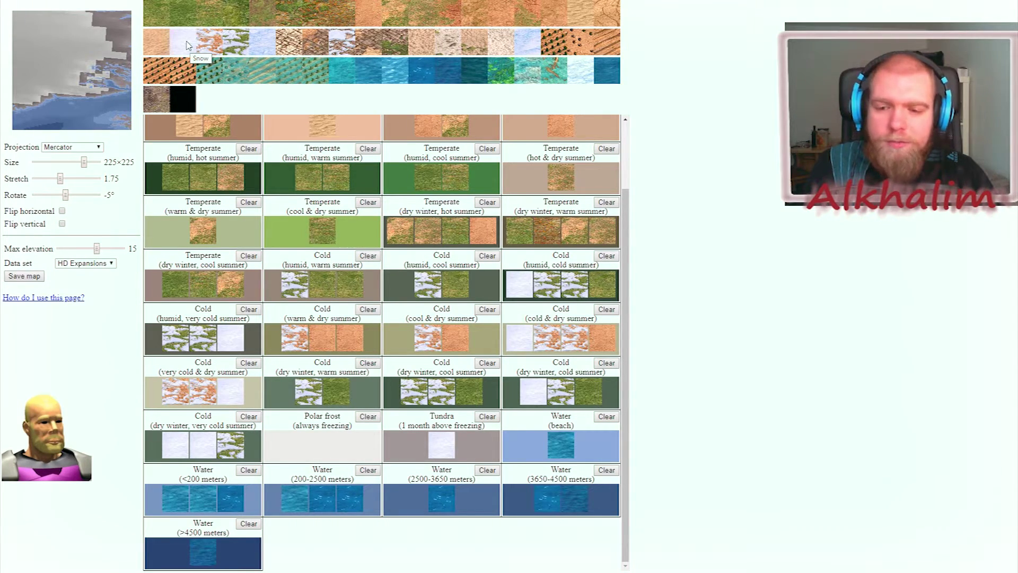
- Assign the Snow and Snow dirt textures to the Polar frost climate
{"action": "left_click_drag", "start_coordinate": [187, 46], "coordinate": [333, 444]}
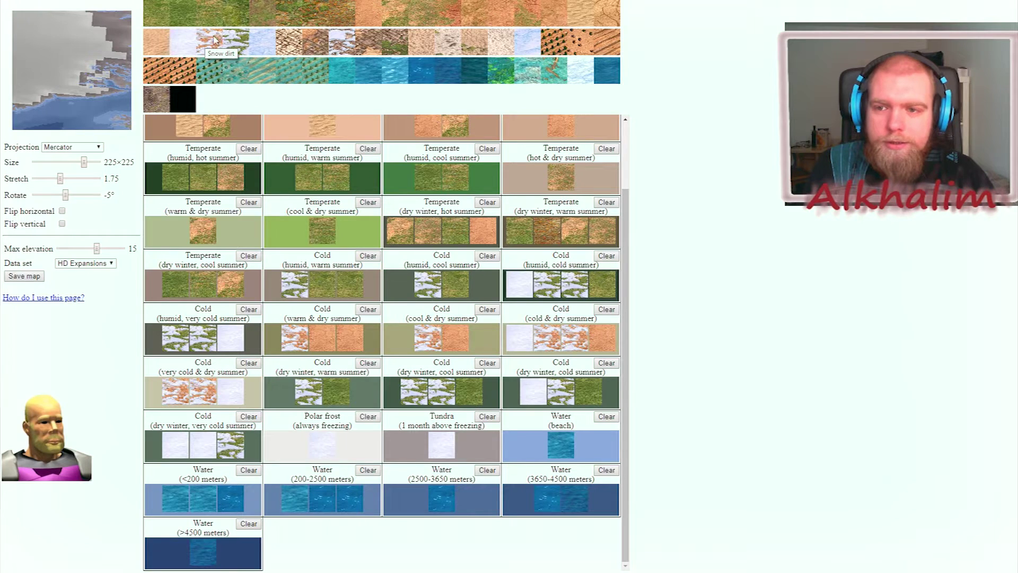
{"action": "left_click_drag", "start_coordinate": [215, 39], "coordinate": [339, 445]}
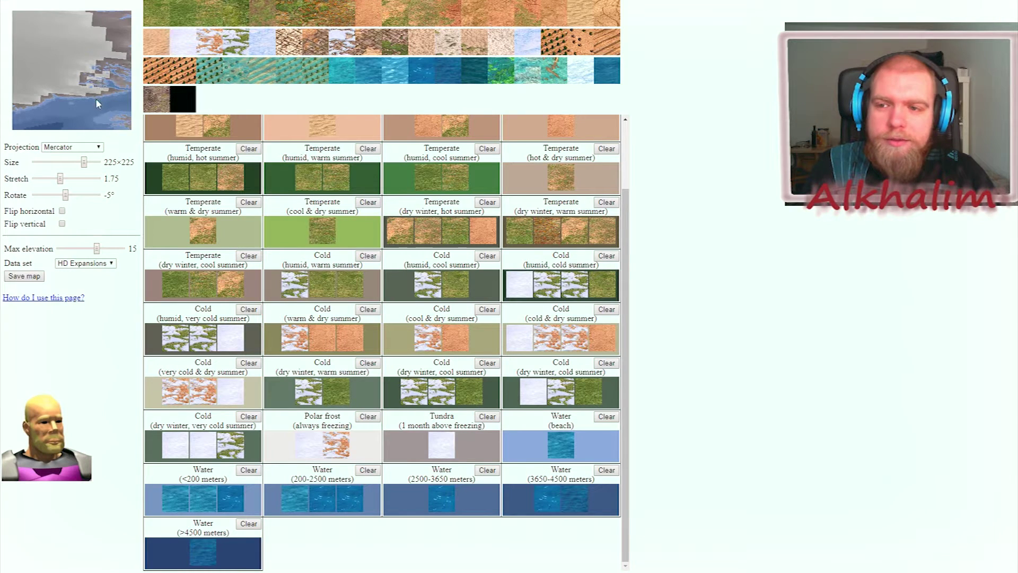
{"action": "scroll", "coordinate": [97, 97], "scroll_direction": "down", "scroll_amount": 3}
- Pan the preview from Greenland past Iceland and zoom in until Great Britain fills it
{"action": "left_click_drag", "start_coordinate": [105, 96], "coordinate": [21, 77]}
{"action": "scroll", "coordinate": [76, 93], "scroll_direction": "up", "scroll_amount": 3}
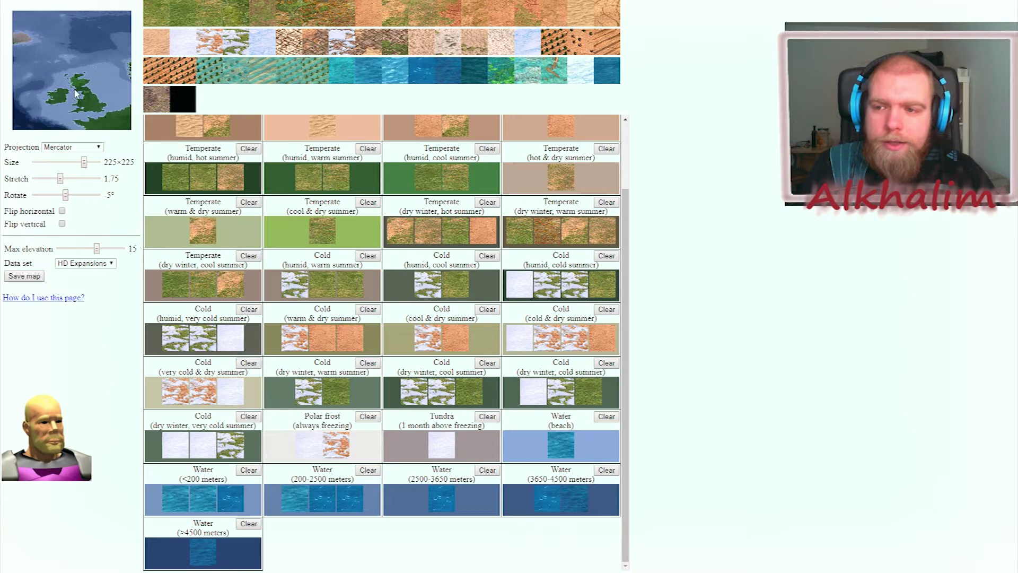
{"action": "scroll", "coordinate": [76, 93], "scroll_direction": "up", "scroll_amount": 2}
{"action": "left_click_drag", "start_coordinate": [76, 94], "coordinate": [51, 39]}
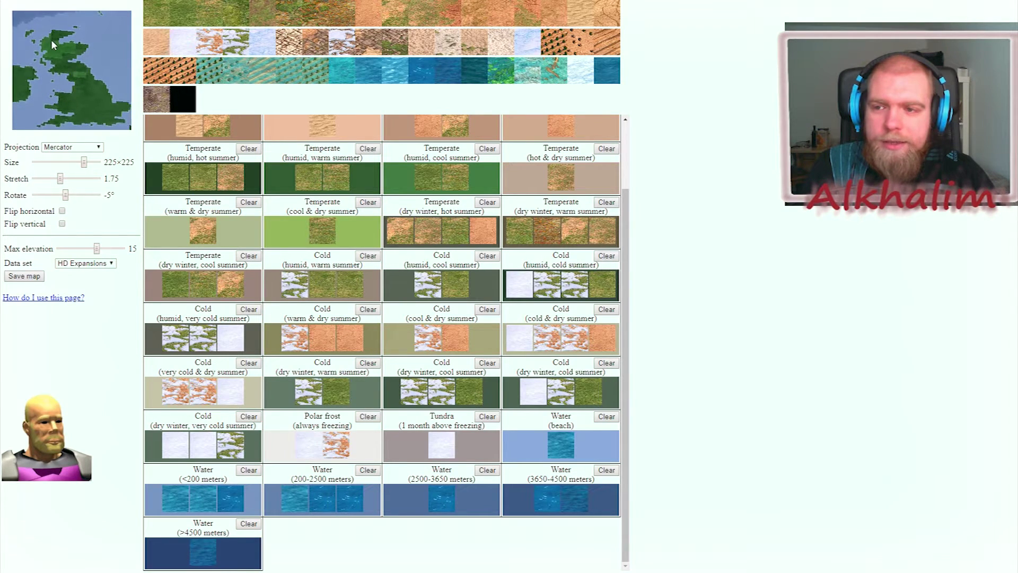
{"action": "scroll", "coordinate": [51, 39], "scroll_direction": "up", "scroll_amount": 2}
{"action": "scroll", "coordinate": [51, 31], "scroll_direction": "up", "scroll_amount": 2}
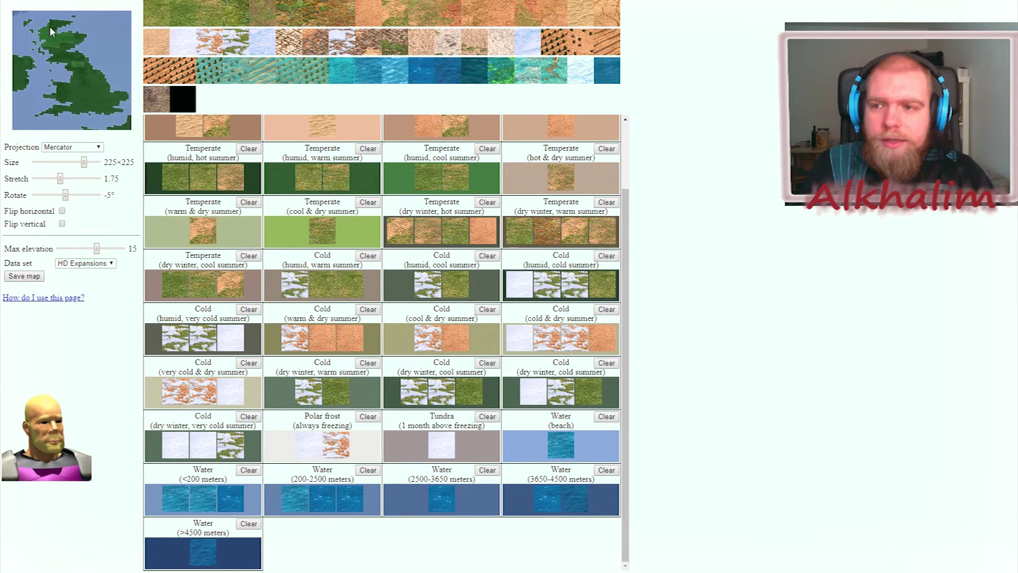